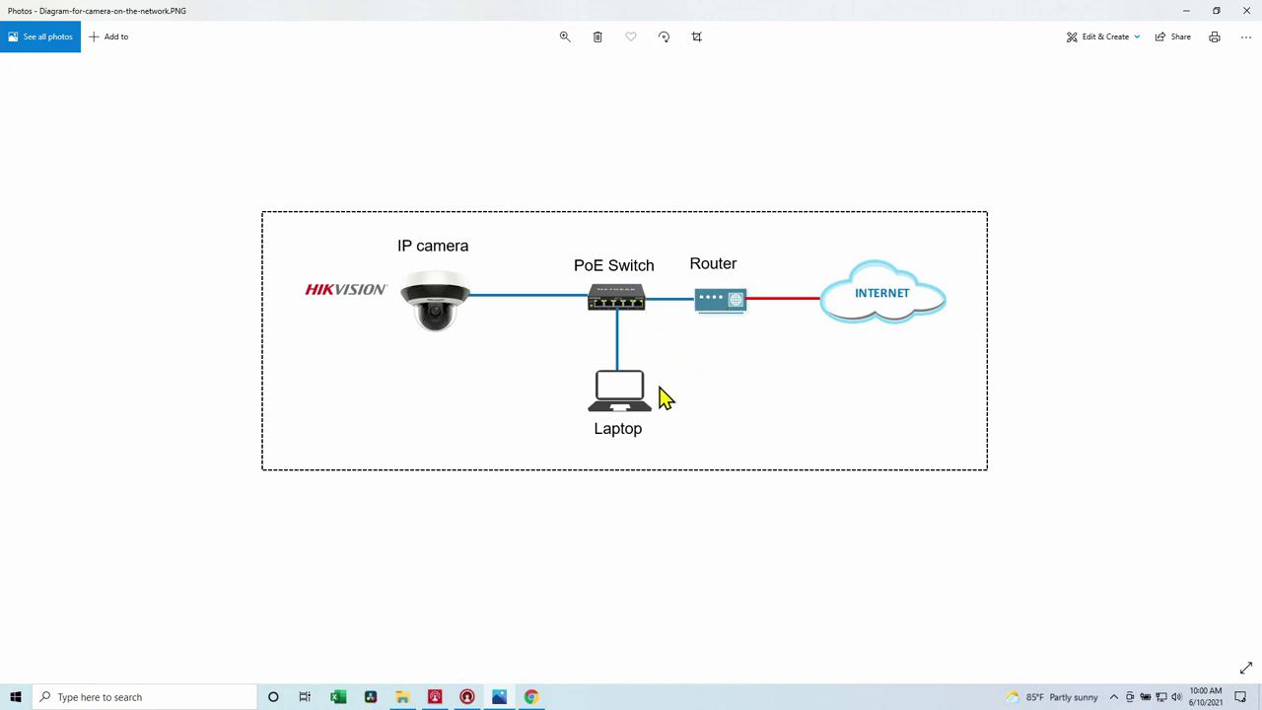
- Load the router admin page at 192.168.0.1 in Chrome and sign in
{"action": "left_click", "coordinate": [531, 697]}
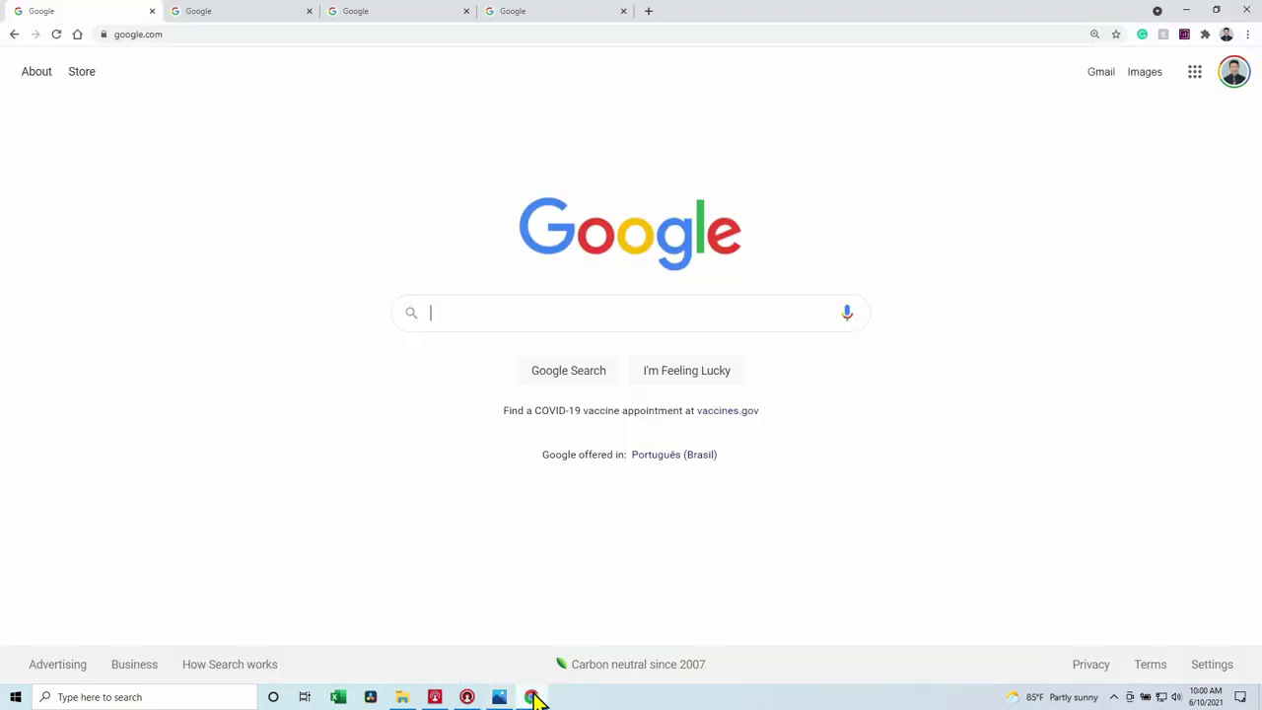
{"action": "left_click", "coordinate": [237, 31]}
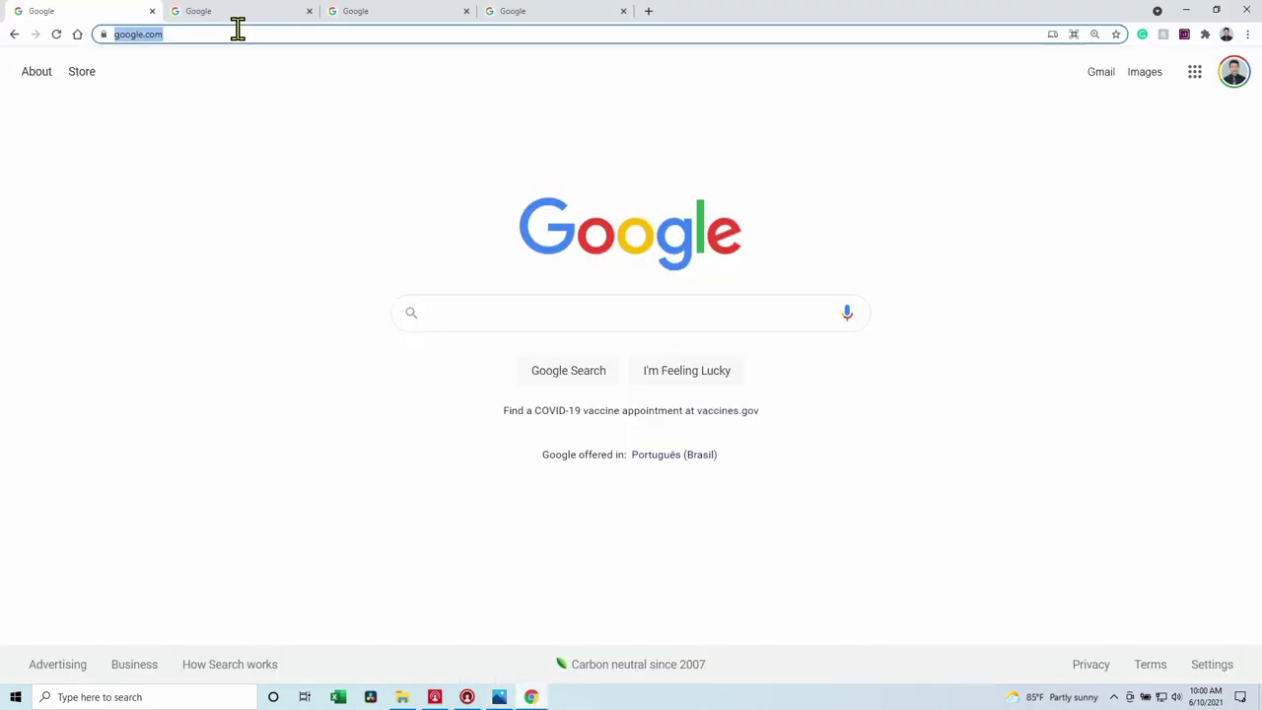
{"action": "type", "text": "192.168.0.1"}
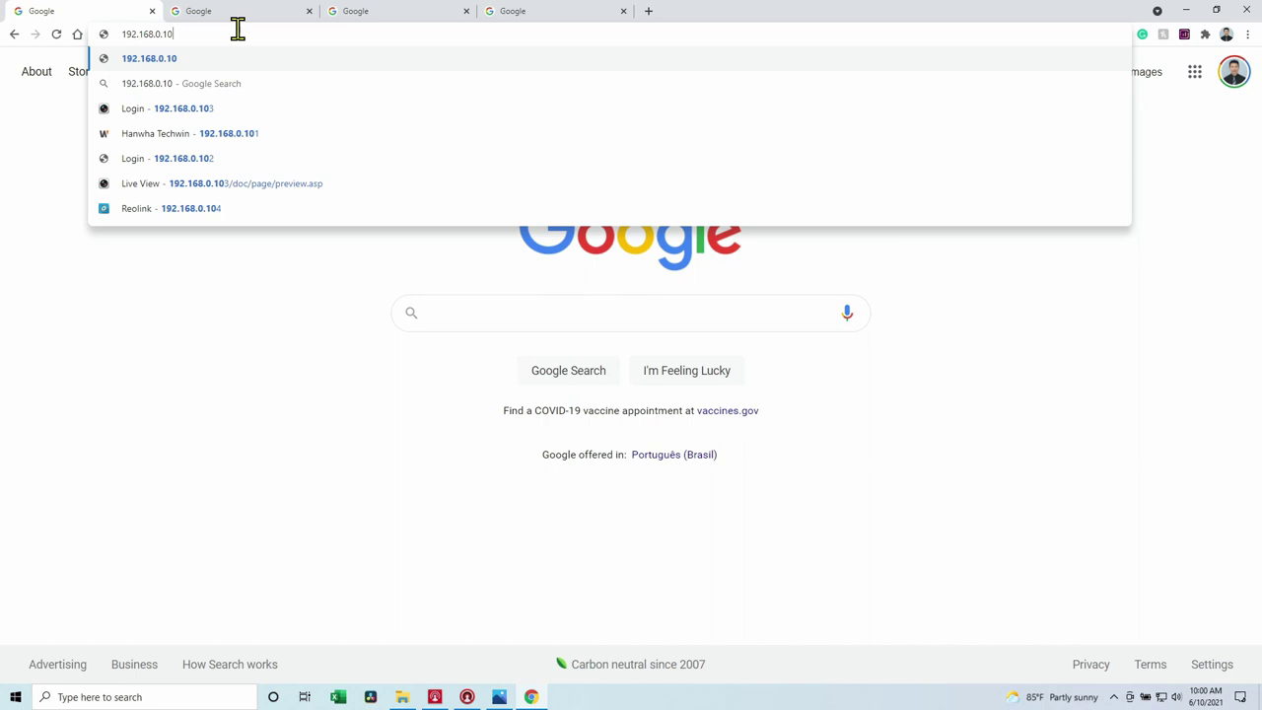
{"action": "key", "text": "Return"}
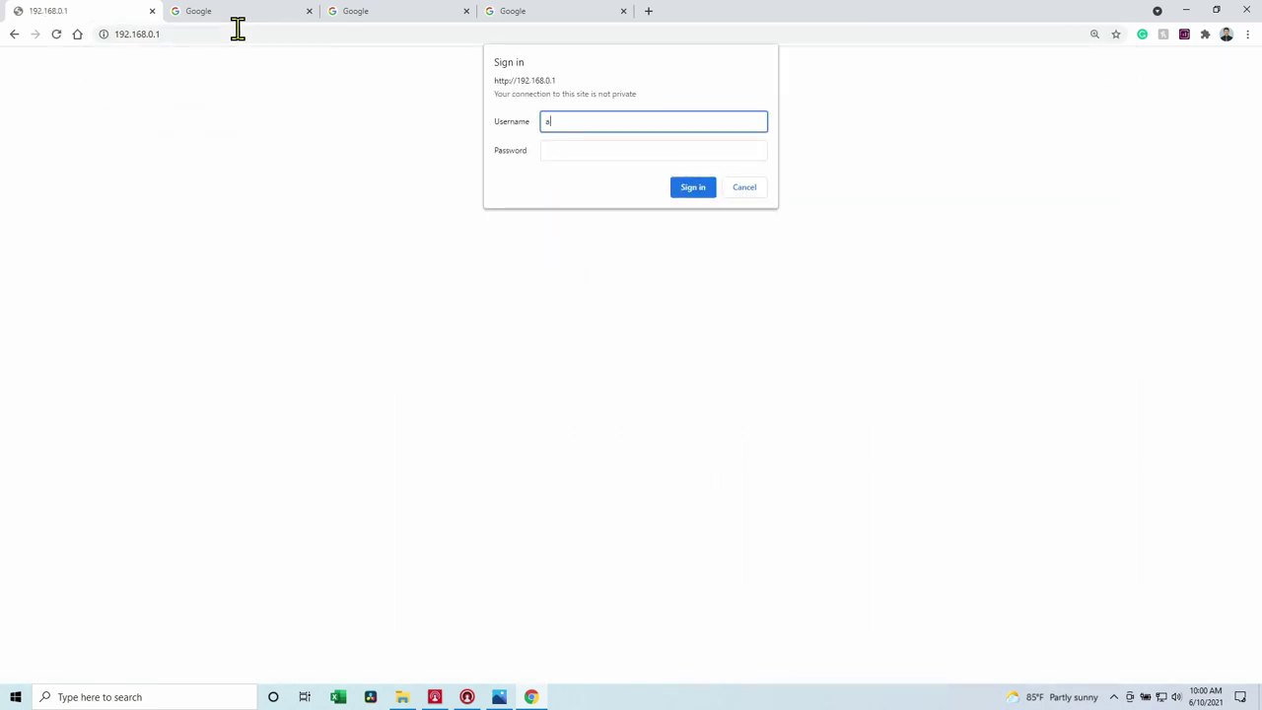
{"action": "key", "text": "Tab"}
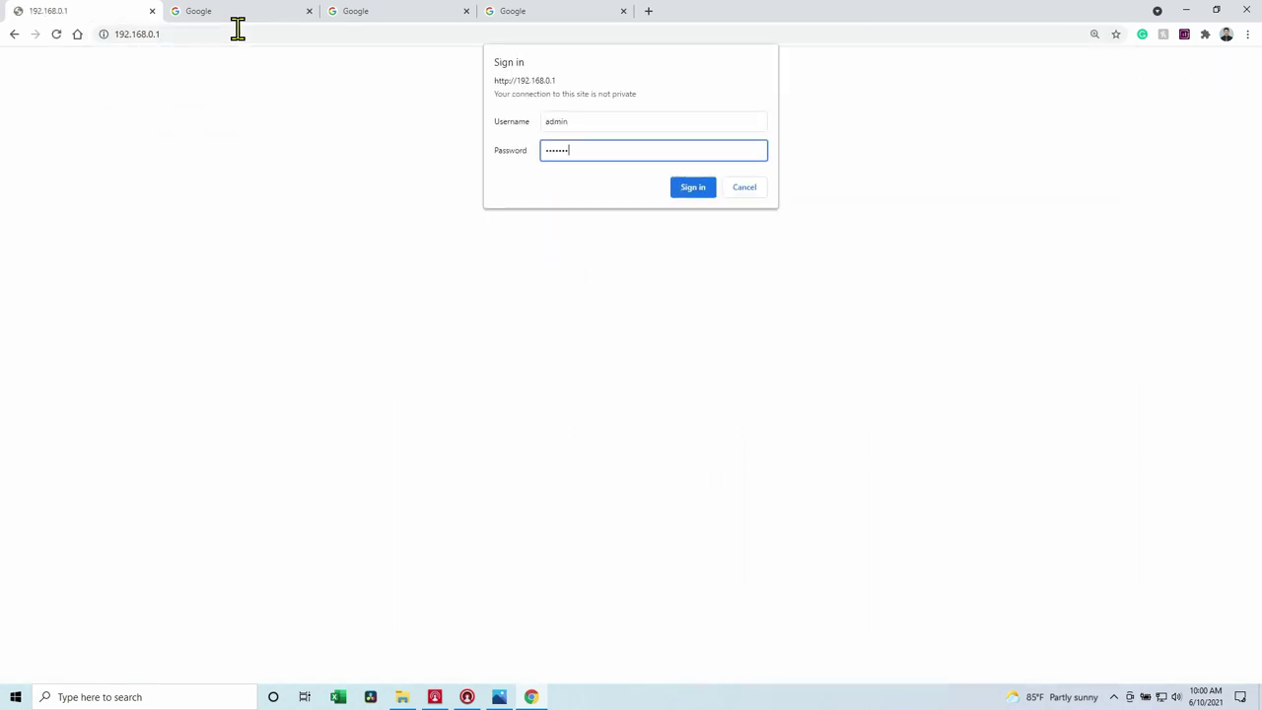
{"action": "key", "text": "Return"}
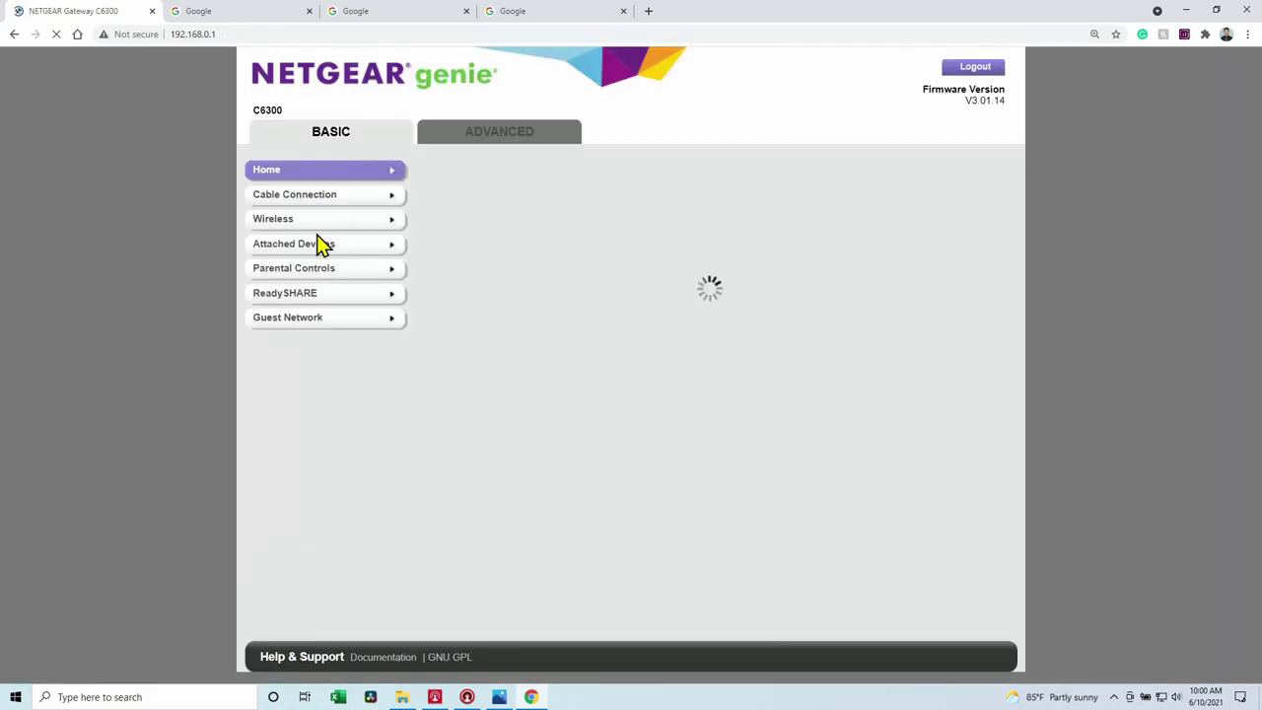
- Open Attached Devices from the BASIC menu to list the router's connected devices
{"action": "left_click", "coordinate": [310, 245]}
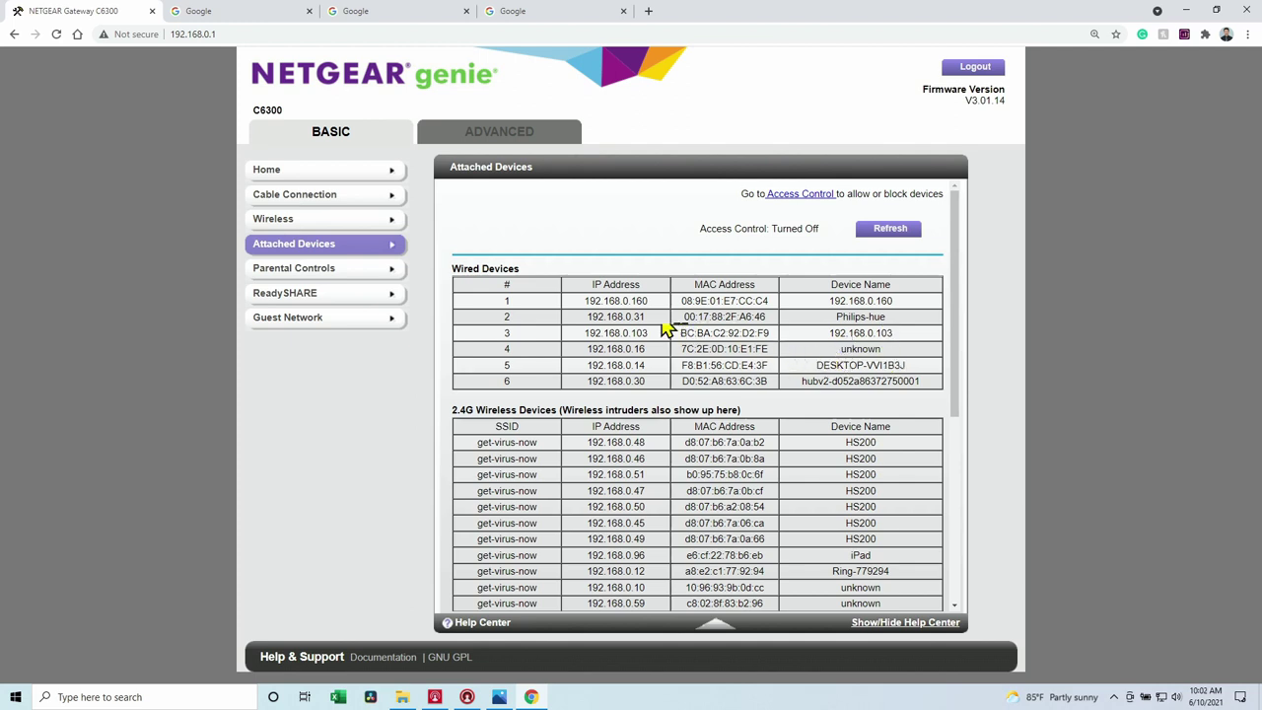
- Copy the MAC address of the wired device at 192.168.0.103
{"action": "left_click_drag", "start_coordinate": [679, 333], "coordinate": [779, 341]}
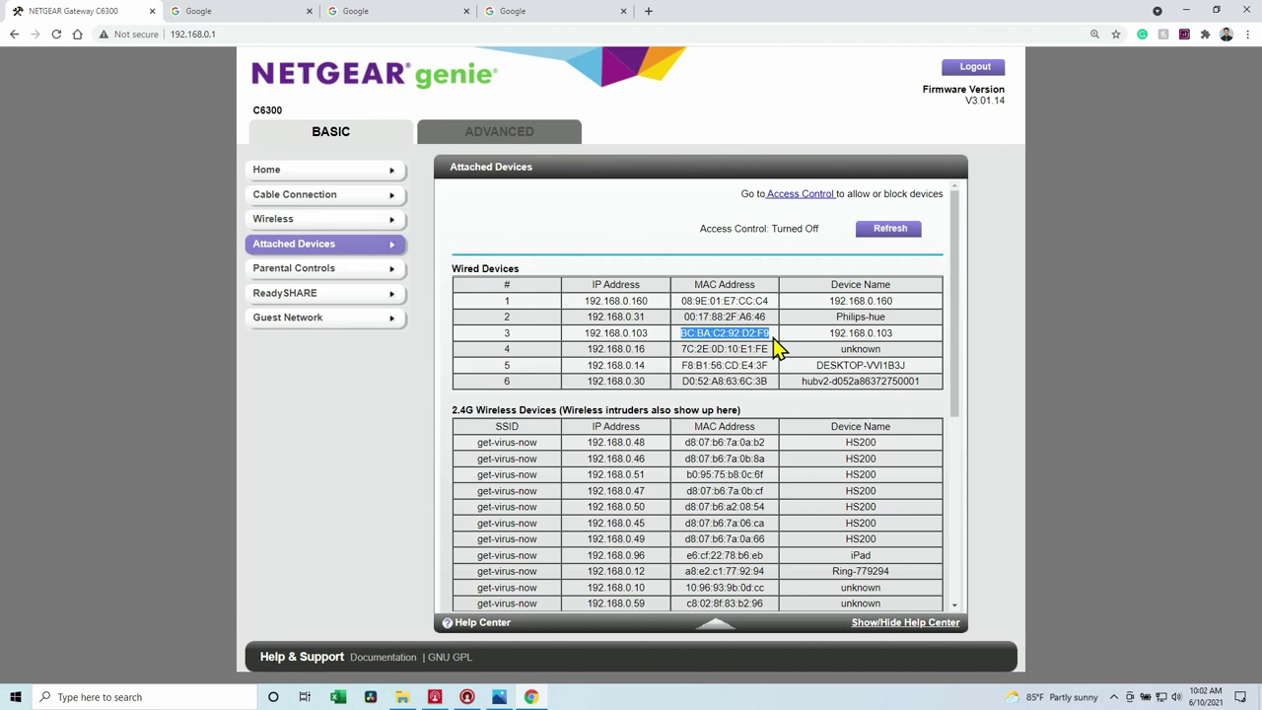
{"action": "right_click", "coordinate": [757, 335]}
{"action": "left_click", "coordinate": [792, 348]}
- Search Google for 'mac address lookup' and open the aruljohn.com MAC/OUI lookup result
{"action": "left_click", "coordinate": [242, 12]}
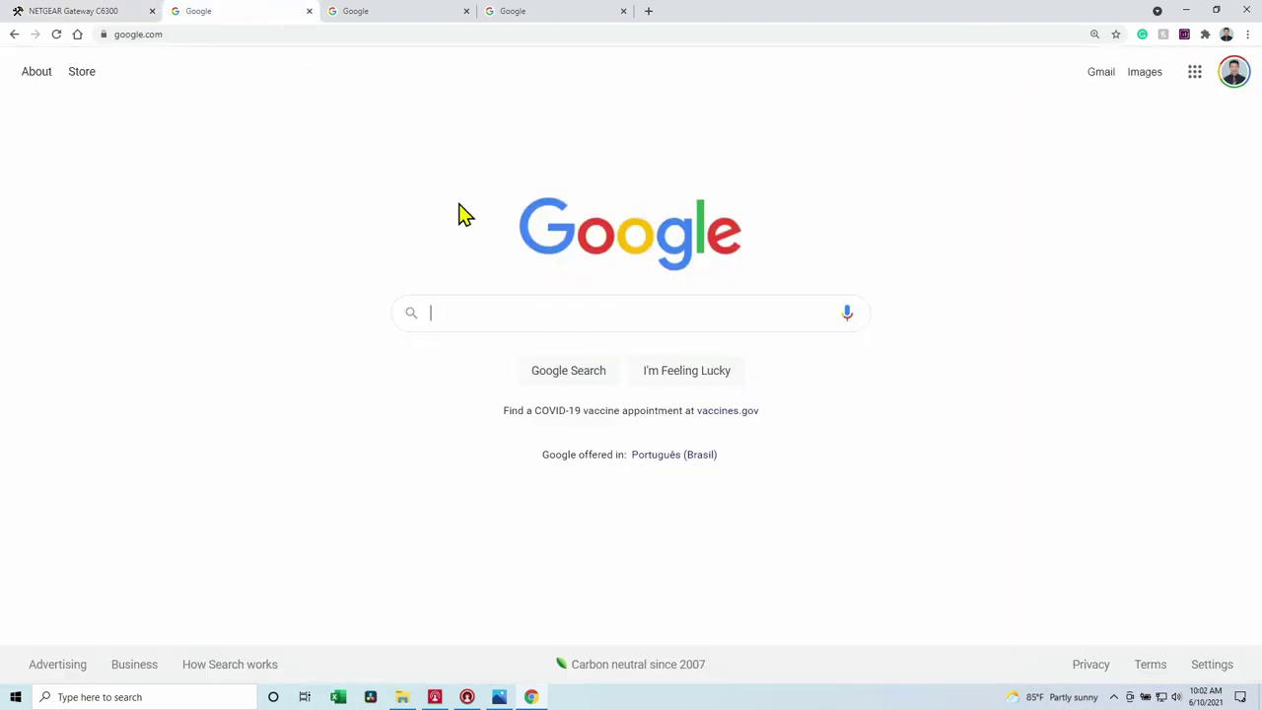
{"action": "type", "text": "mac"}
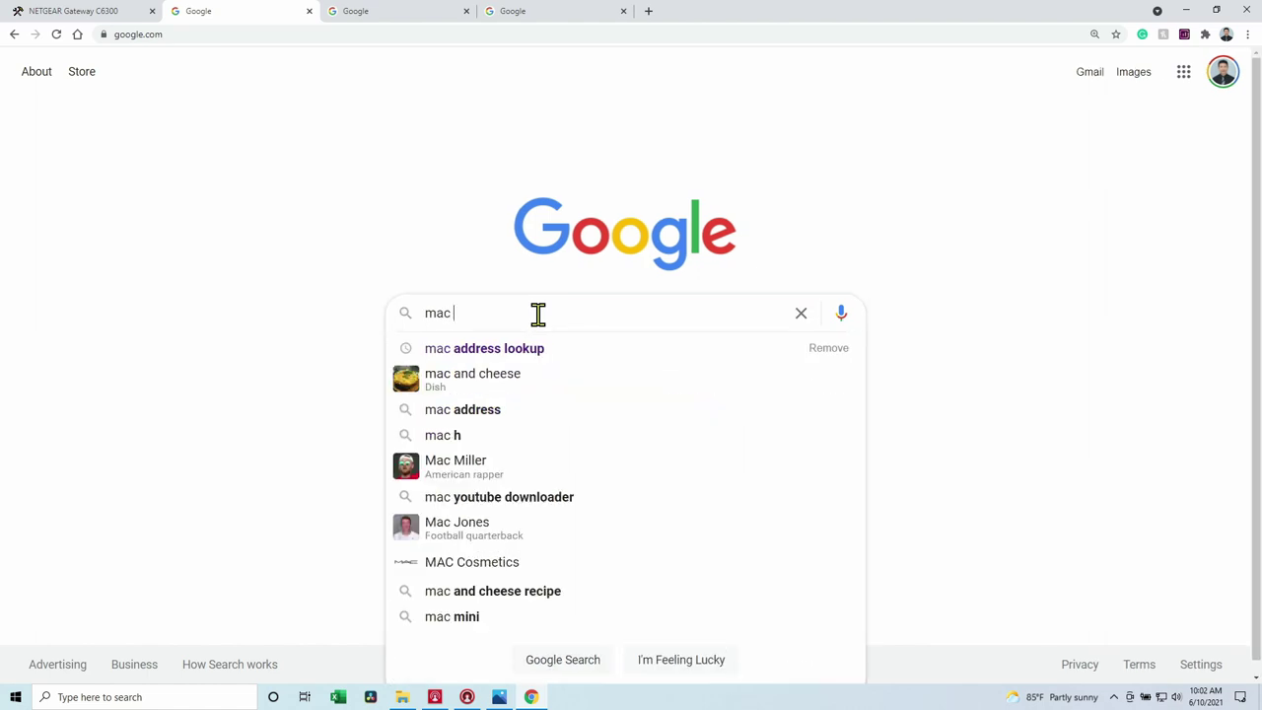
{"action": "left_click", "coordinate": [504, 349]}
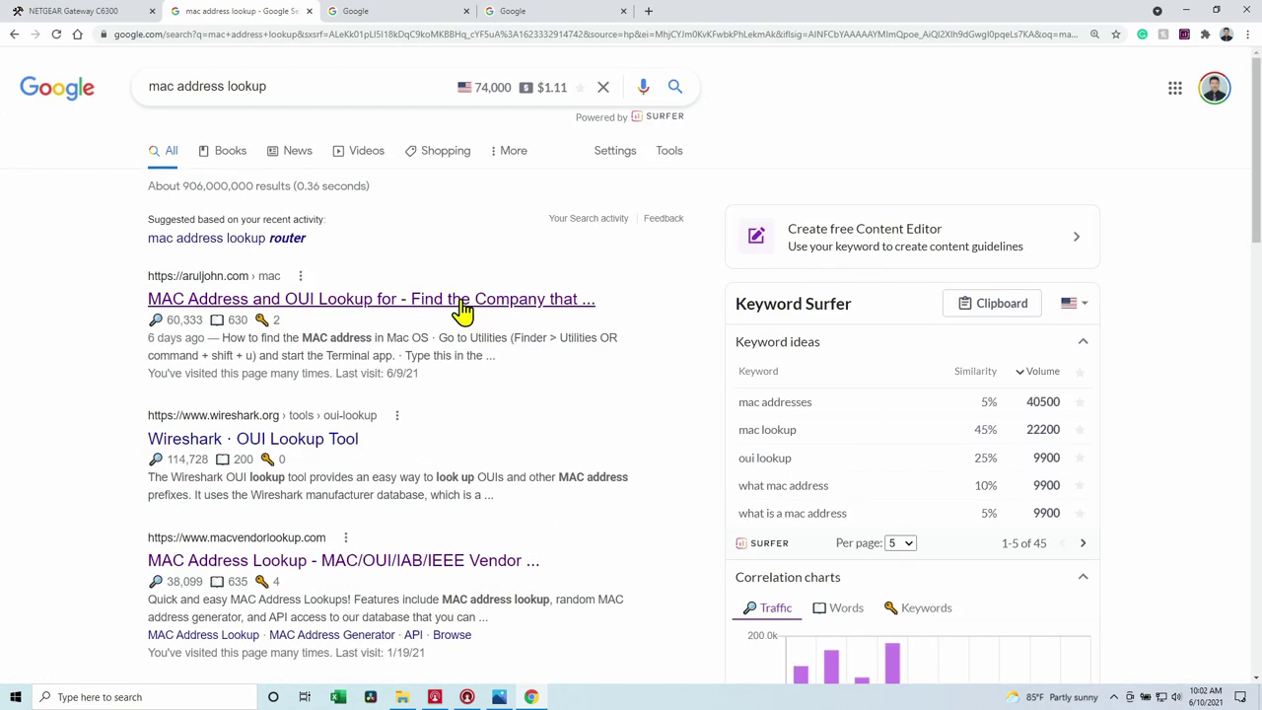
{"action": "left_click", "coordinate": [347, 300]}
- Look up MAC BCBAC292D2F9 and confirm the vendor is Hangzhou Hikvision Digital Technology
{"action": "left_click", "coordinate": [221, 212]}
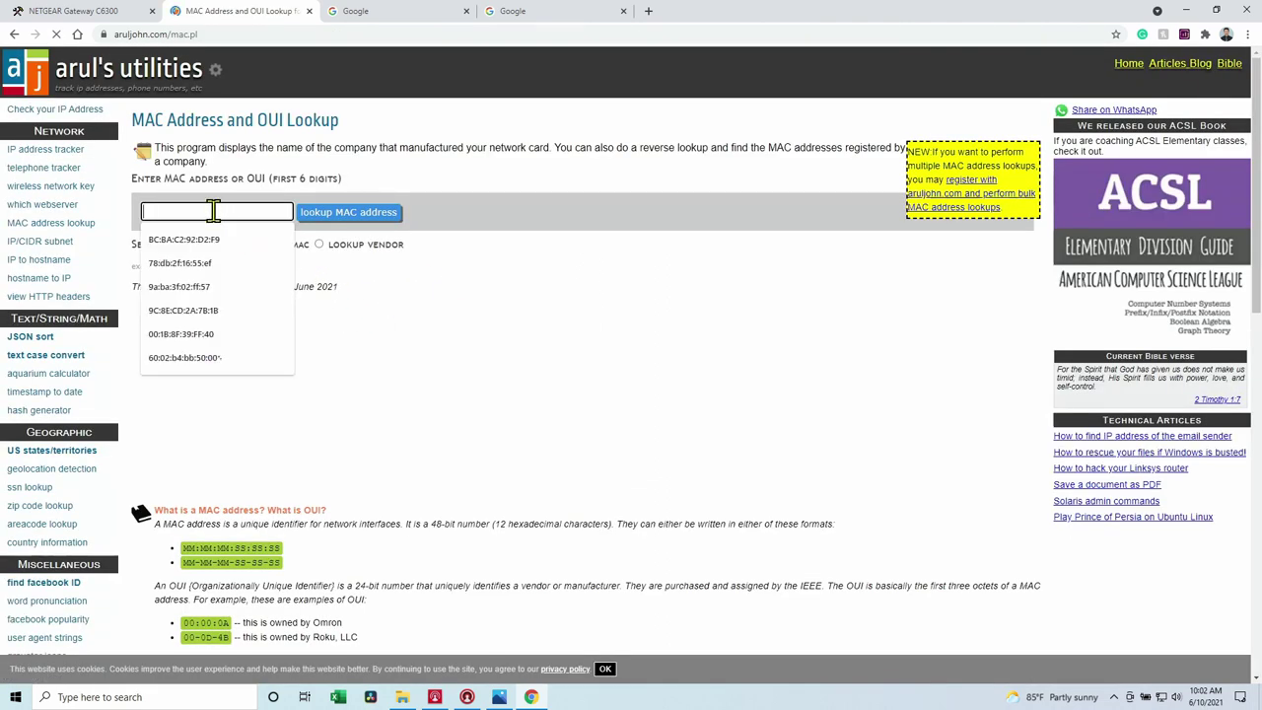
{"action": "right_click", "coordinate": [216, 212]}
{"action": "left_click", "coordinate": [264, 314]}
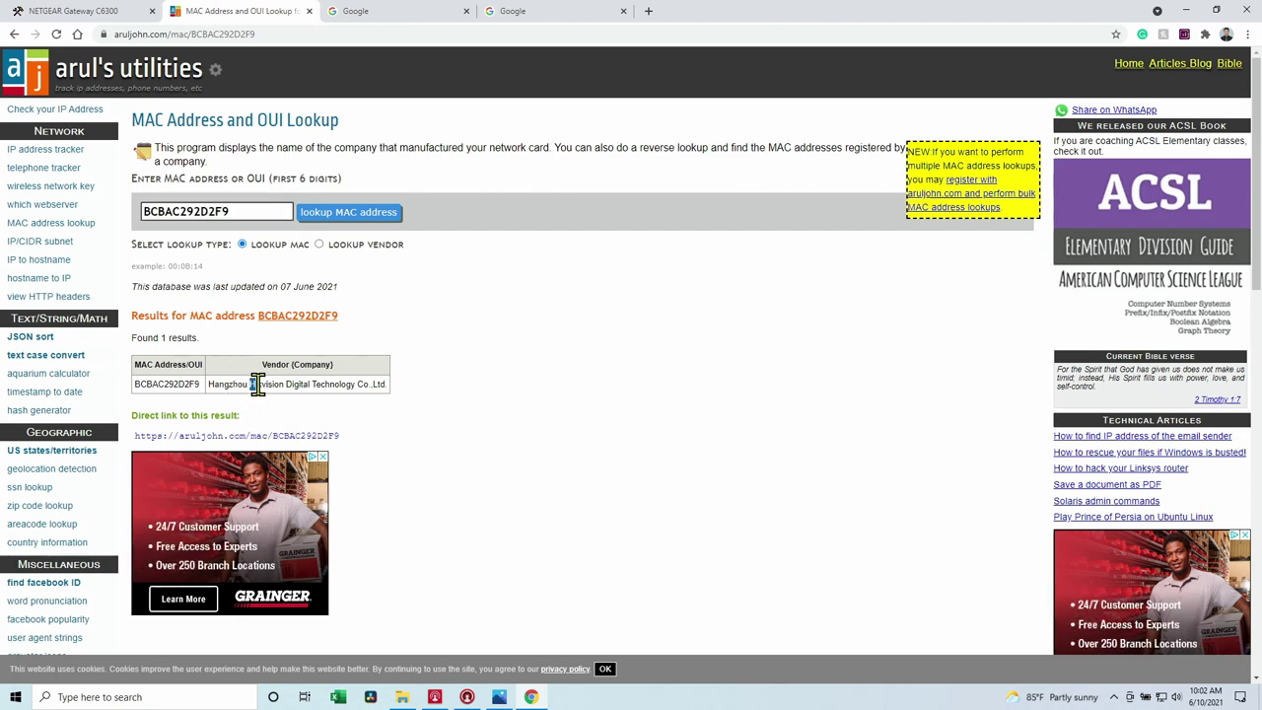
{"action": "left_click_drag", "start_coordinate": [256, 383], "coordinate": [357, 384]}
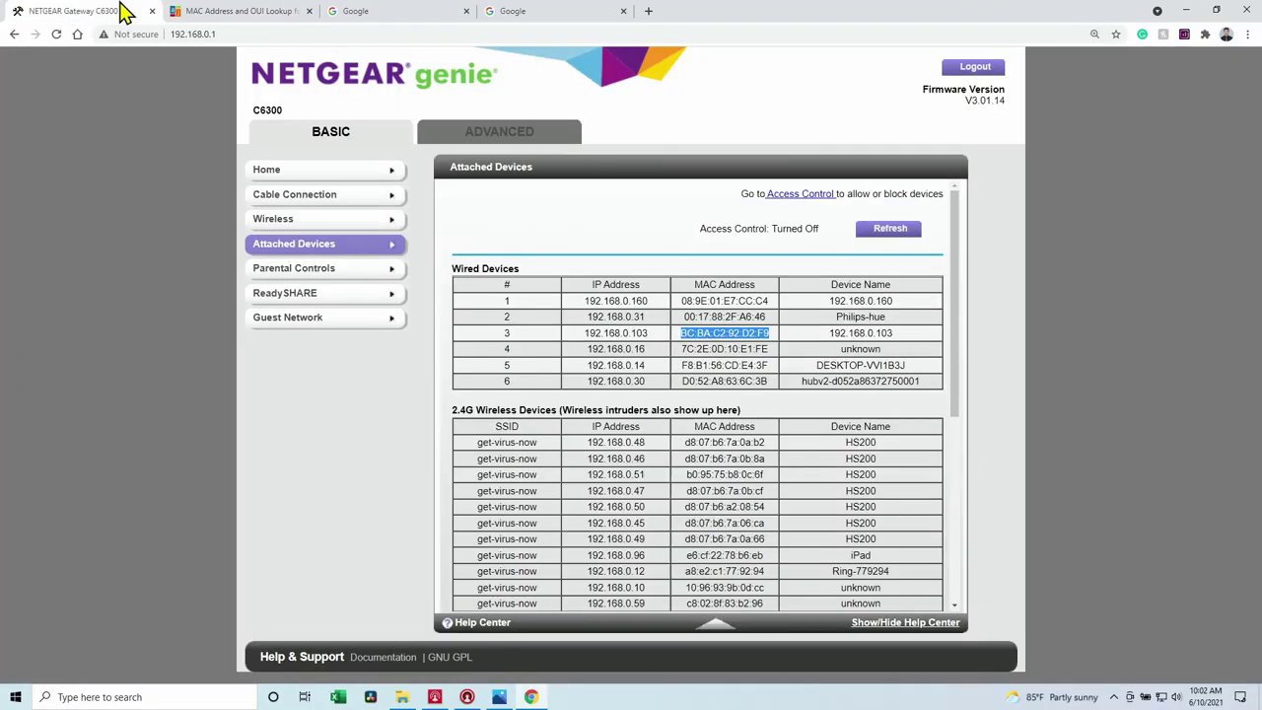
- Copy the camera's address 192.168.0.103 from the router's attached devices list
{"action": "left_click", "coordinate": [827, 338]}
{"action": "left_click_drag", "start_coordinate": [827, 337], "coordinate": [904, 345]}
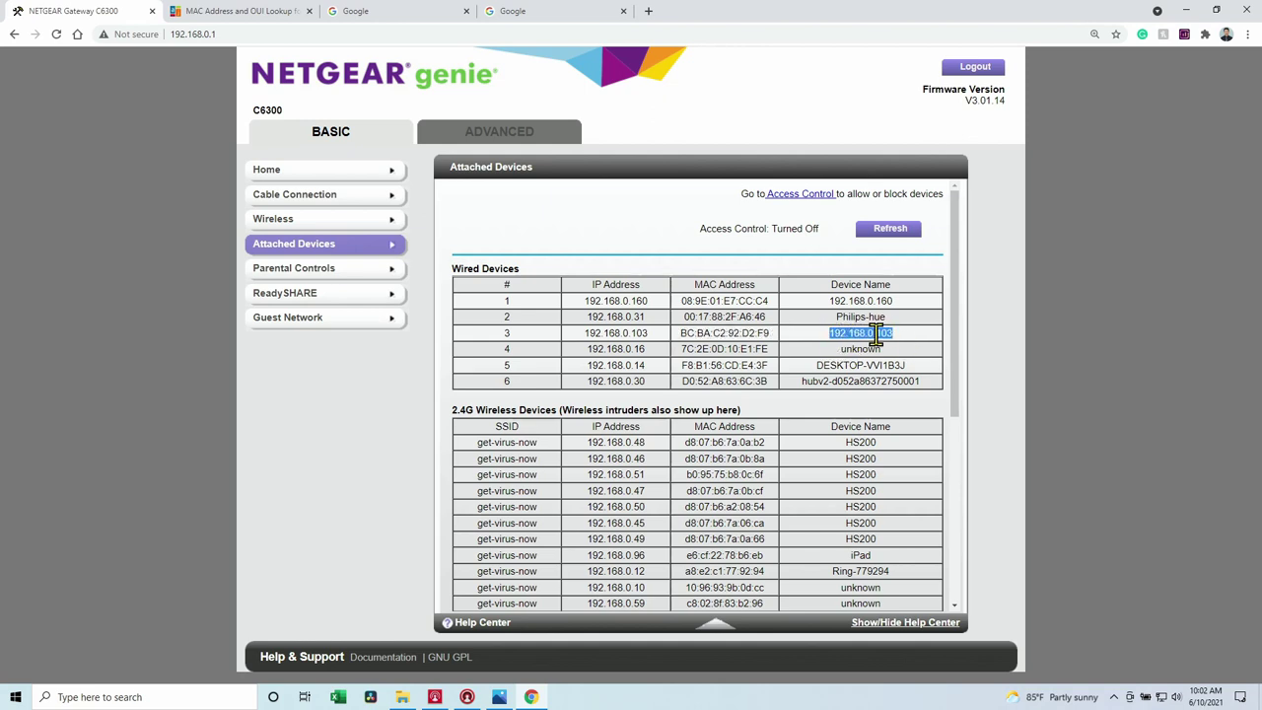
{"action": "right_click", "coordinate": [881, 335]}
{"action": "left_click", "coordinate": [882, 340]}
- Paste 192.168.0.103 into a spare tab's address bar to open the camera login page
{"action": "left_click", "coordinate": [380, 18]}
{"action": "left_click", "coordinate": [236, 37]}
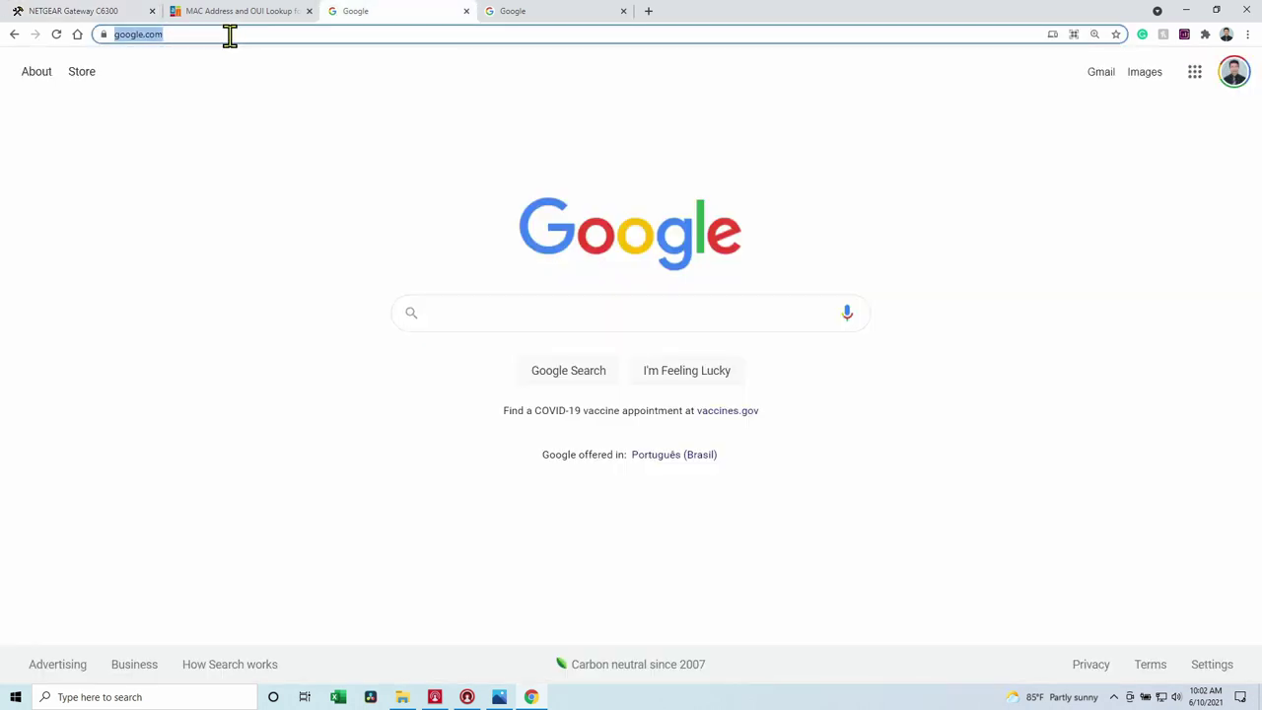
{"action": "right_click", "coordinate": [231, 40]}
{"action": "left_click", "coordinate": [296, 141]}
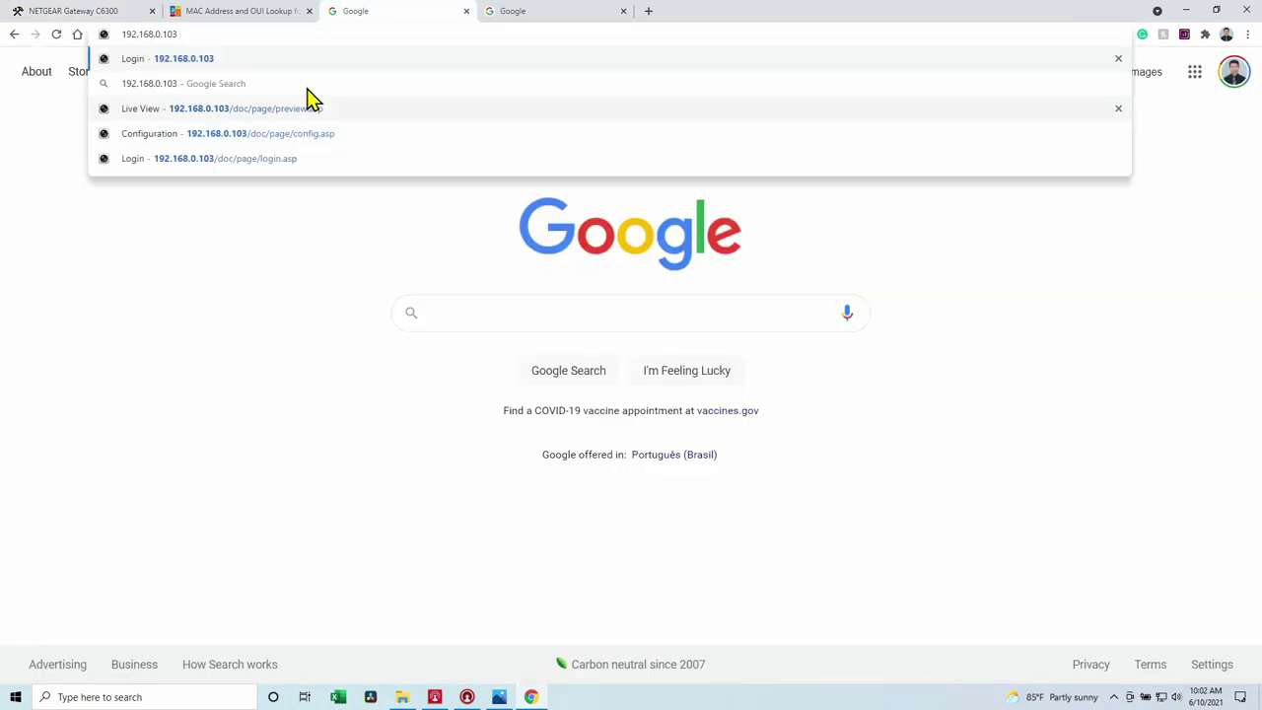
{"action": "left_click", "coordinate": [331, 65]}
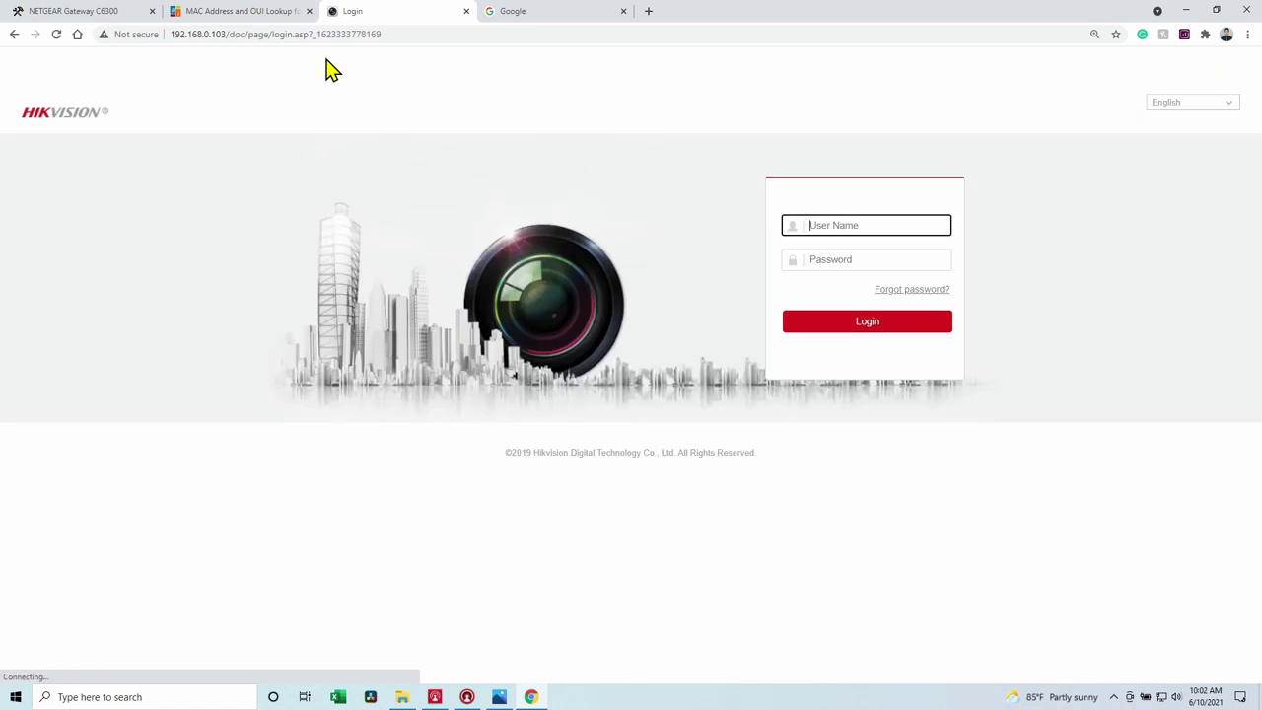
- Sign in to the Hikvision camera with its username and password
{"action": "left_click", "coordinate": [884, 223]}
{"action": "type", "text": "ad"}
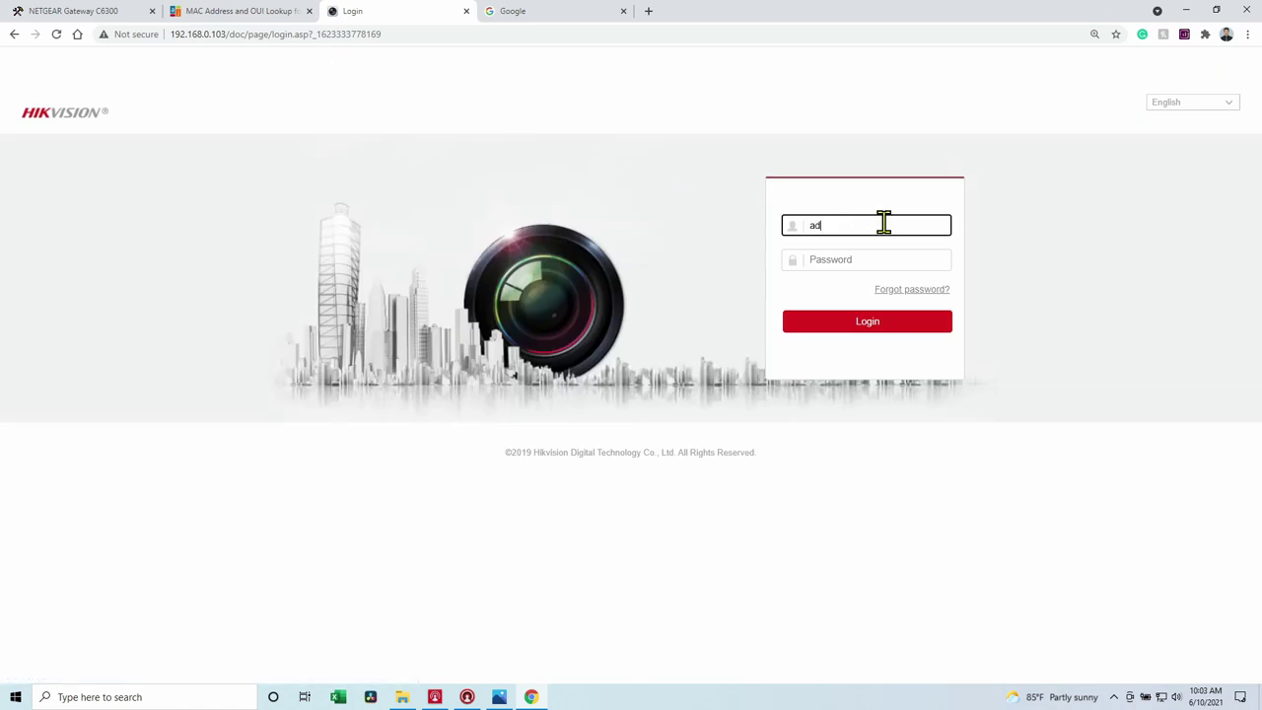
{"action": "type", "text": "min"}
{"action": "key", "text": "Tab"}
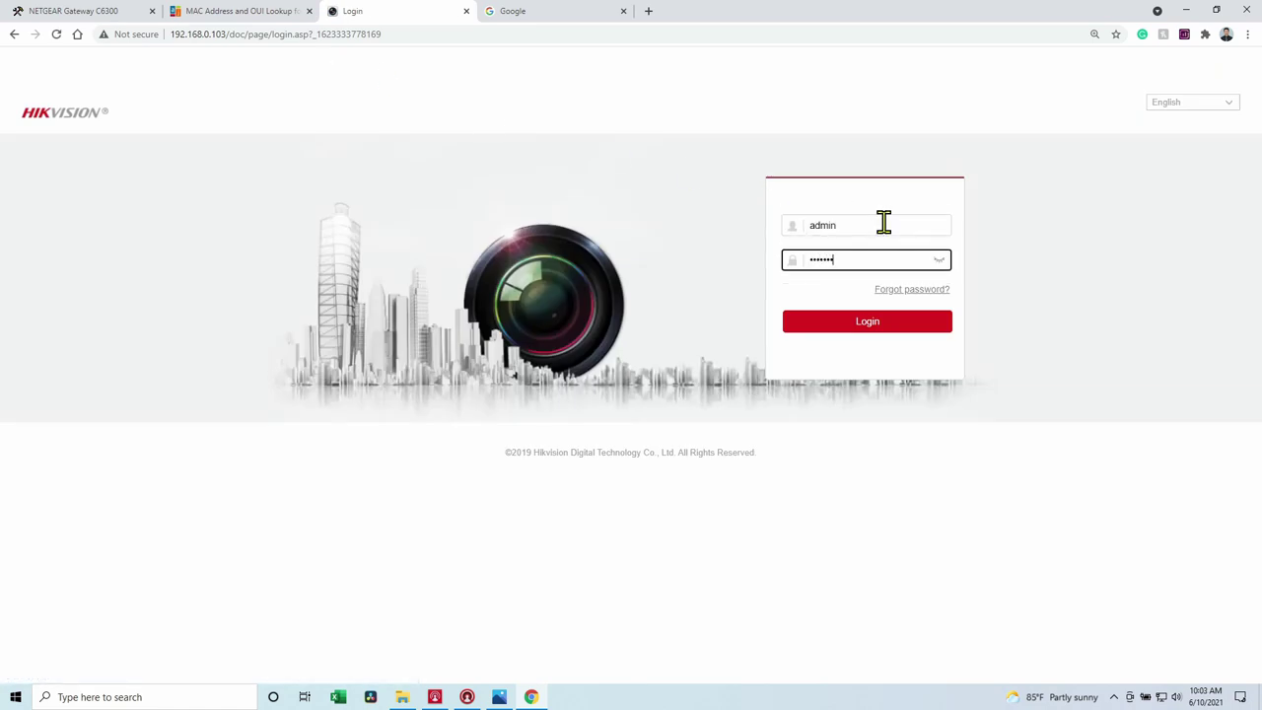
{"action": "key", "text": "Return"}
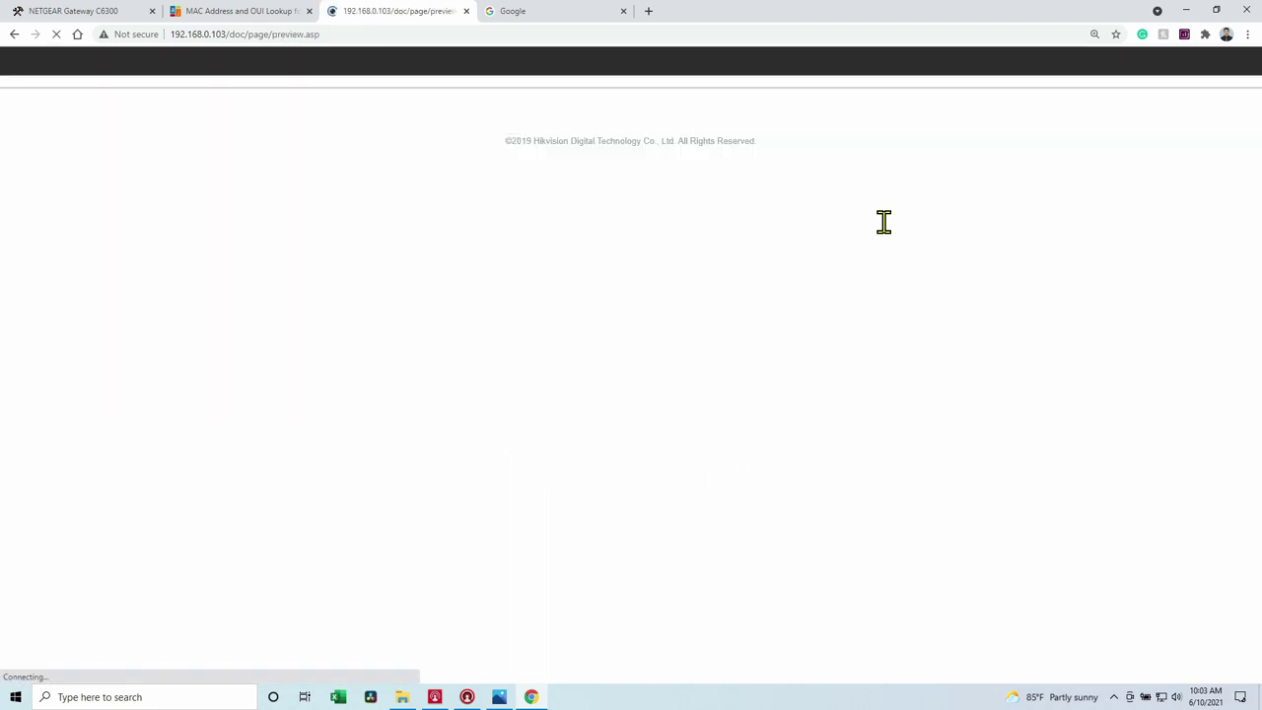